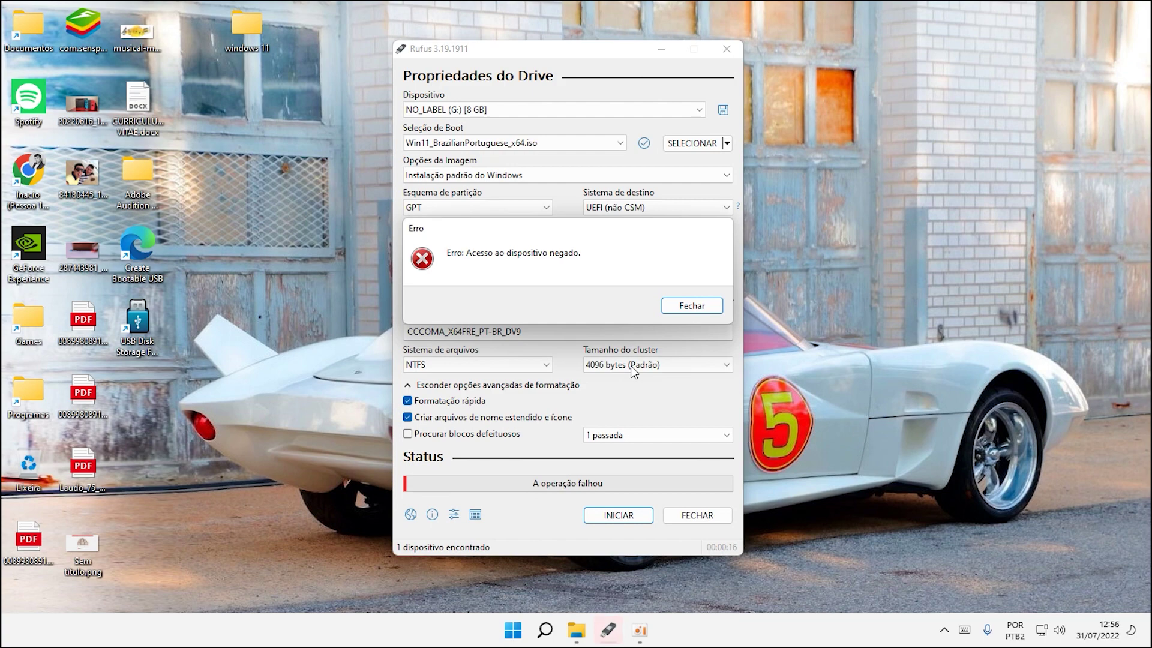
Dismiss the error, reselect Win11_BrazilianPortuguese_x64.iso as the boot image and try to write it to the NO_LABEL (G:) drive
{"action": "left_click", "coordinate": [696, 302]}
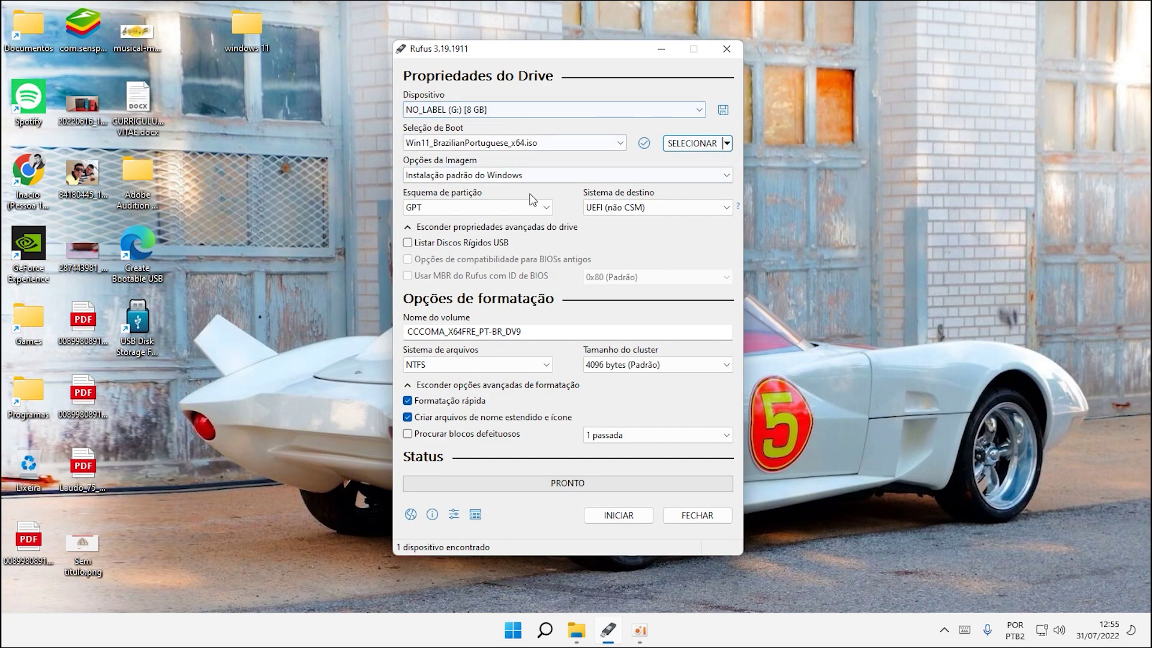
{"action": "left_click", "coordinate": [692, 143]}
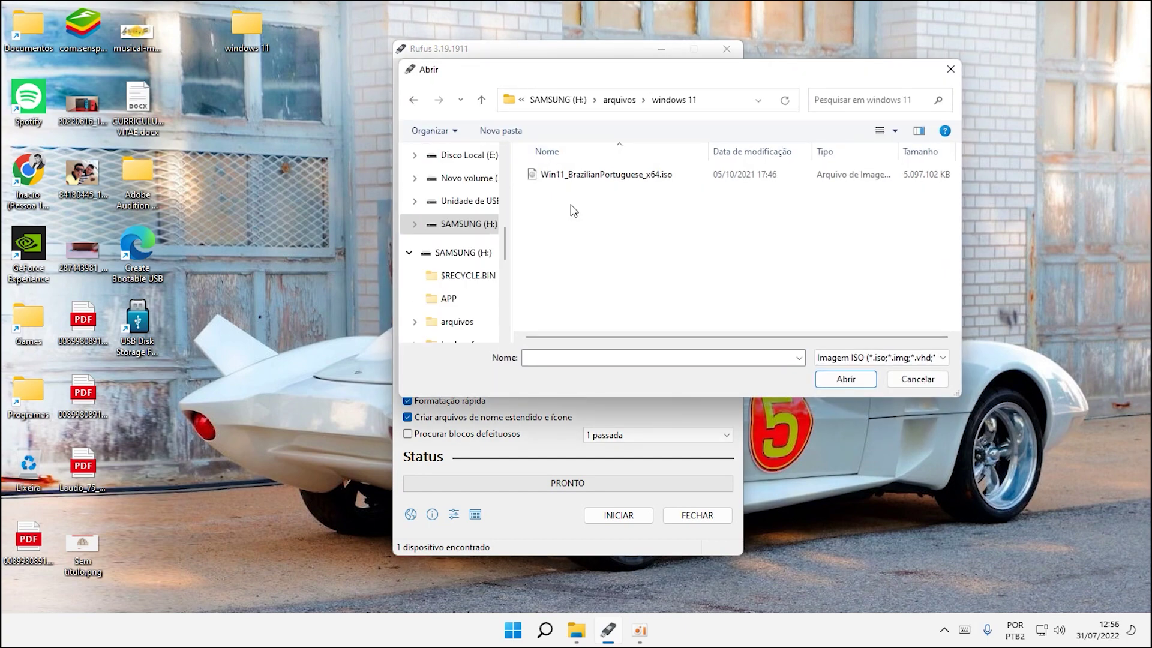
{"action": "double_click", "coordinate": [589, 172]}
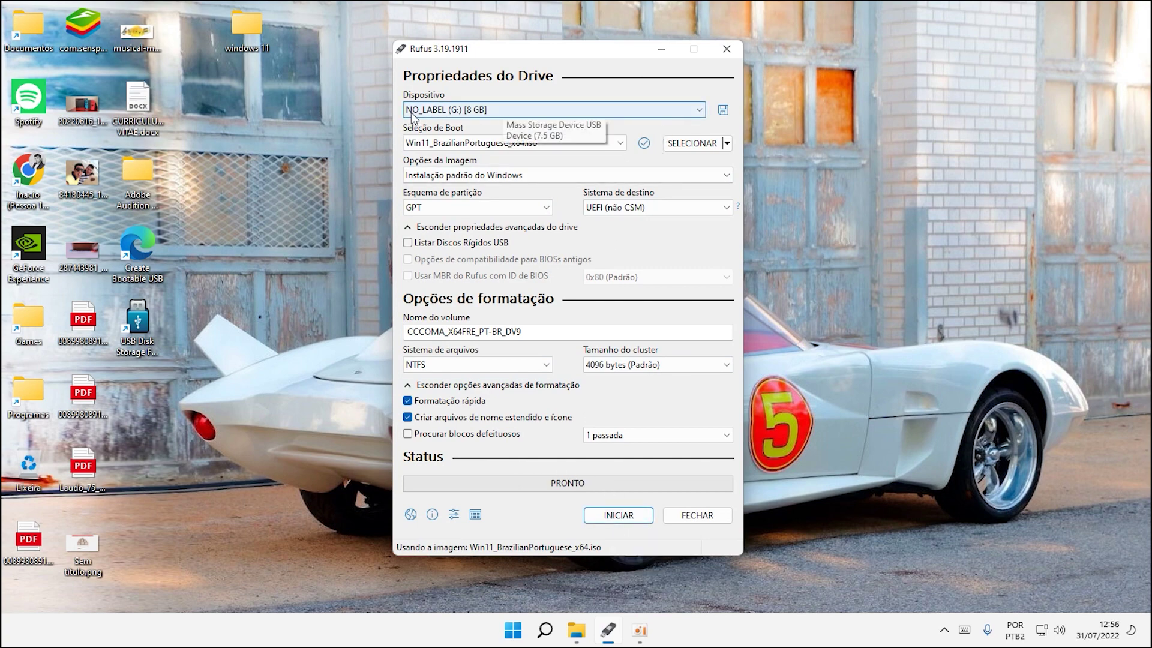
{"action": "left_click", "coordinate": [622, 522]}
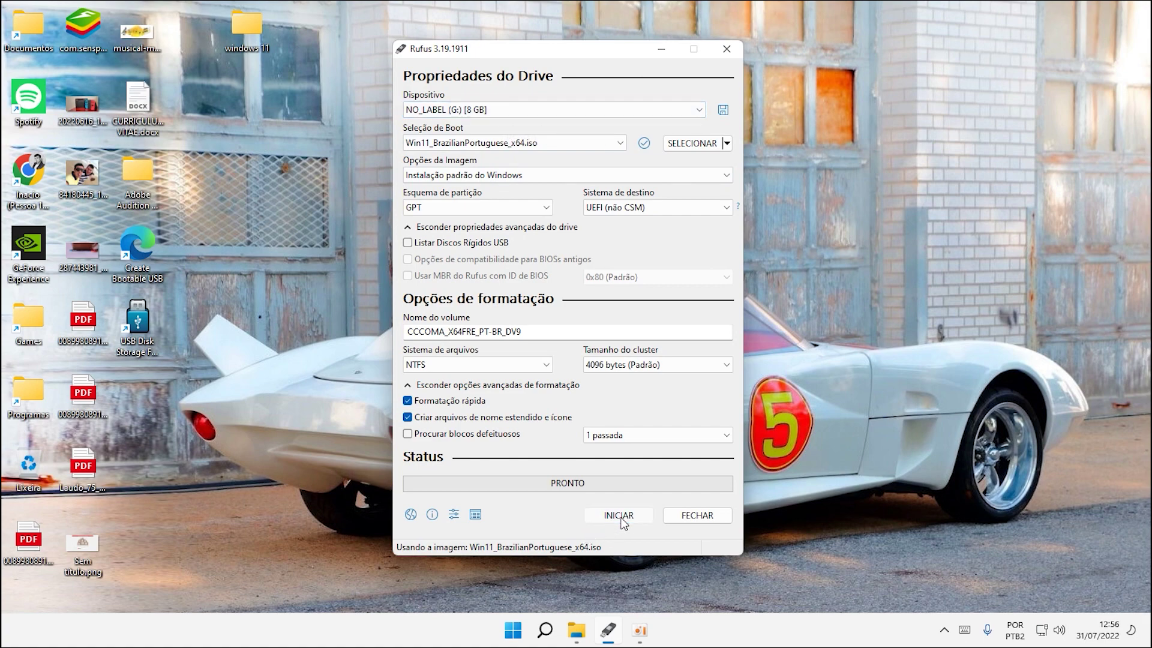
{"action": "left_click", "coordinate": [649, 337]}
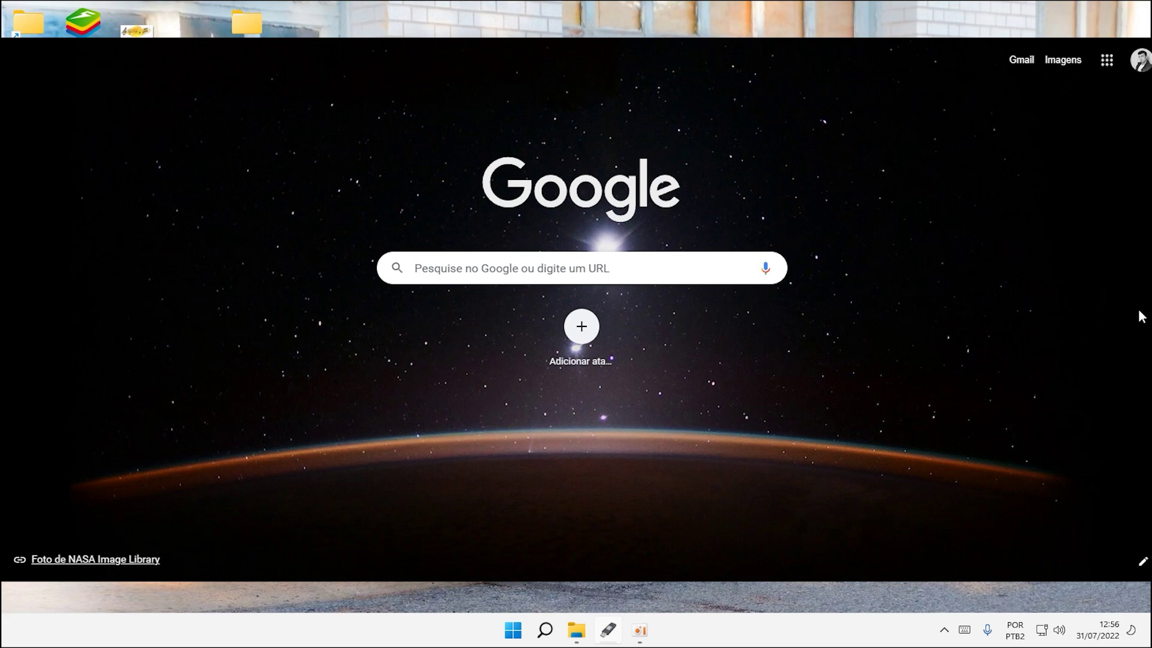
Search Google for rufus and open the official rufus.ie site
{"action": "left_click", "coordinate": [453, 271]}
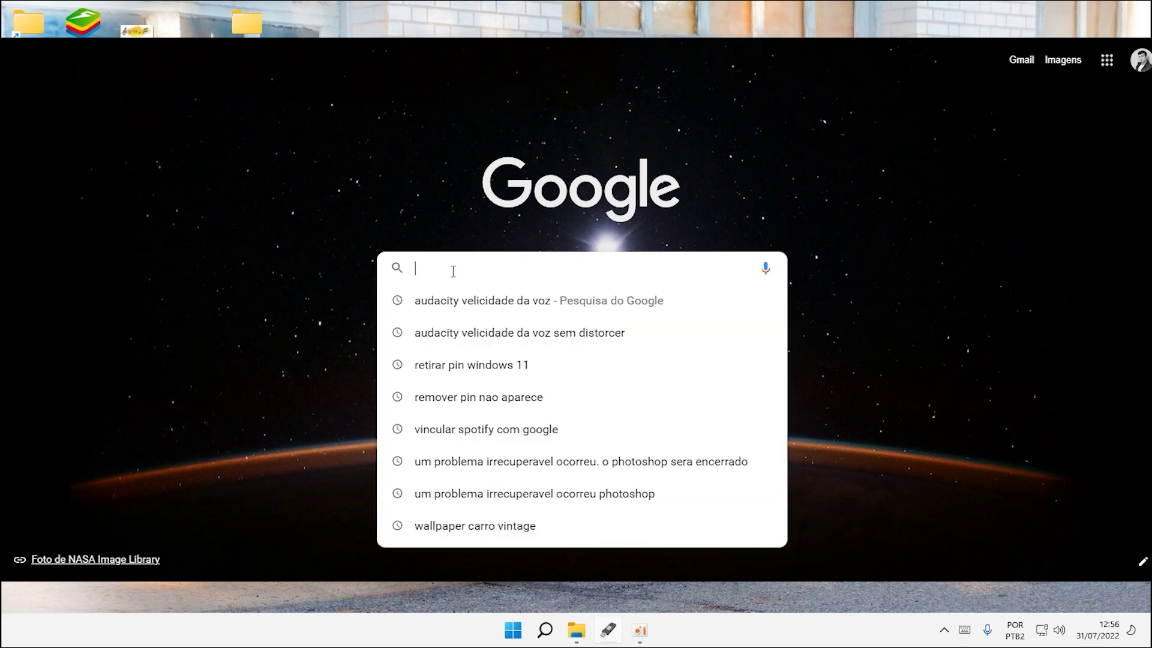
{"action": "type", "text": "rufus"}
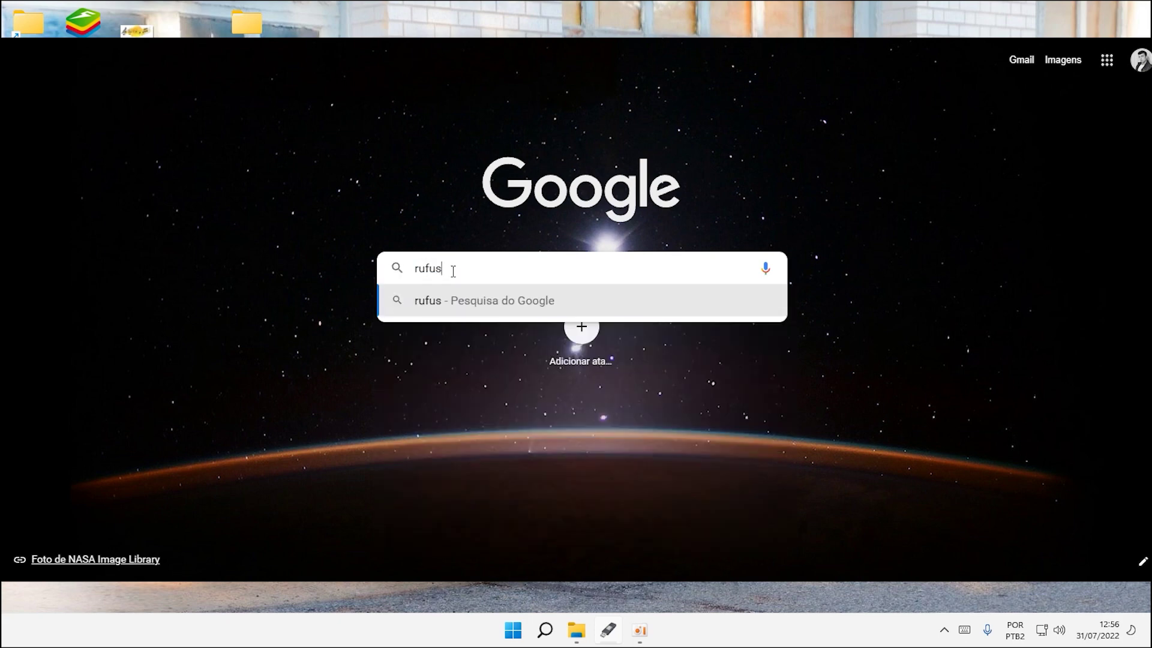
{"action": "key", "text": "Return"}
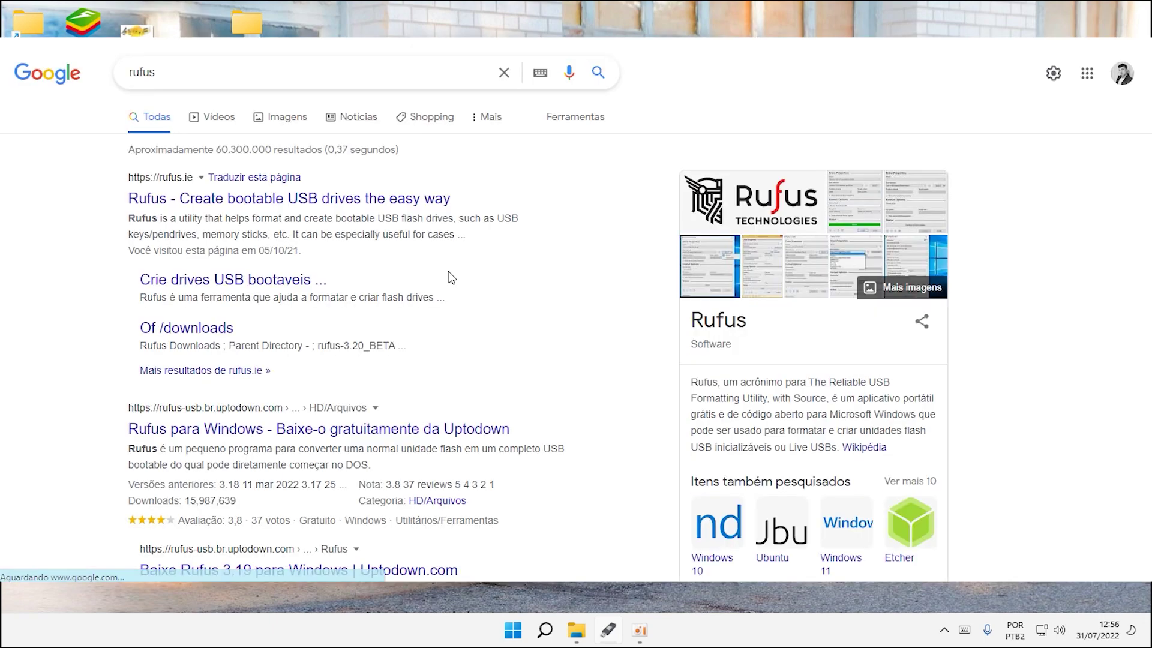
{"action": "left_click", "coordinate": [183, 201]}
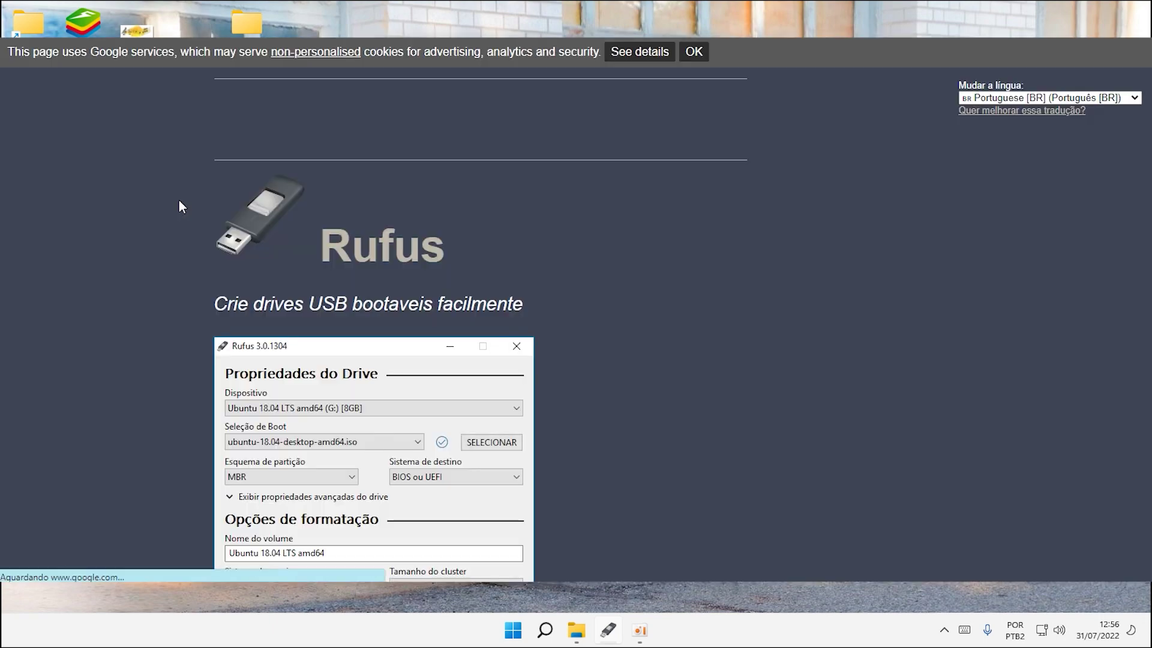
Open the list of other Rufus versions from the site's download section and download rufus-3.12.exe
{"action": "scroll", "coordinate": [389, 340], "scroll_direction": "down", "scroll_amount": 3}
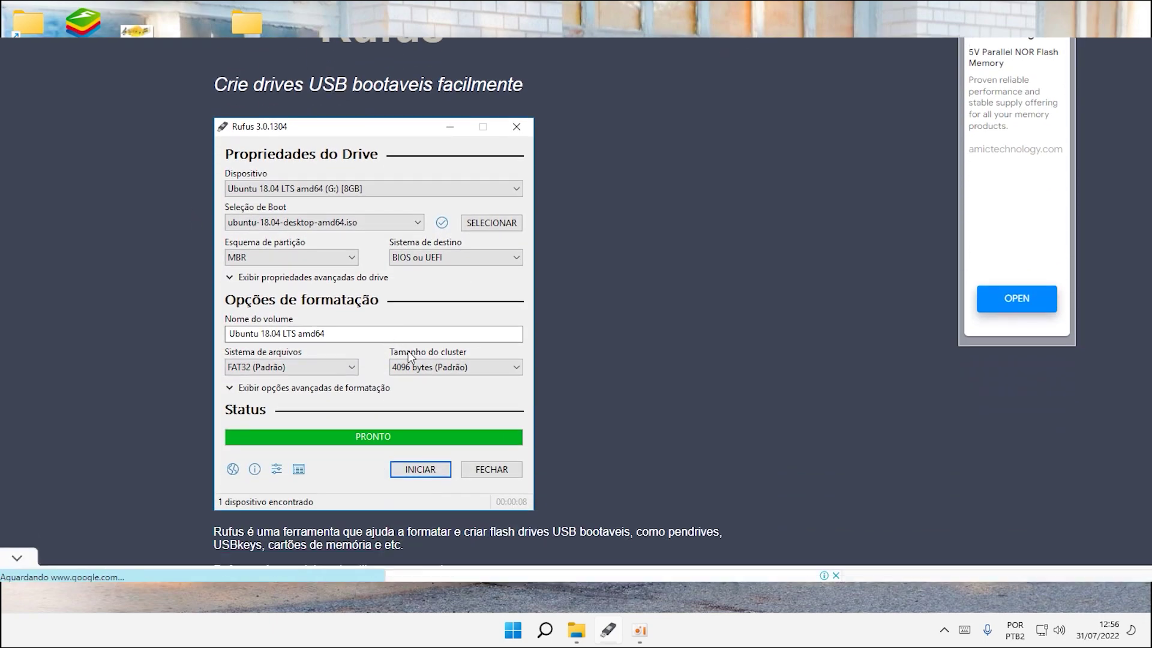
{"action": "scroll", "coordinate": [412, 353], "scroll_direction": "down", "scroll_amount": 4}
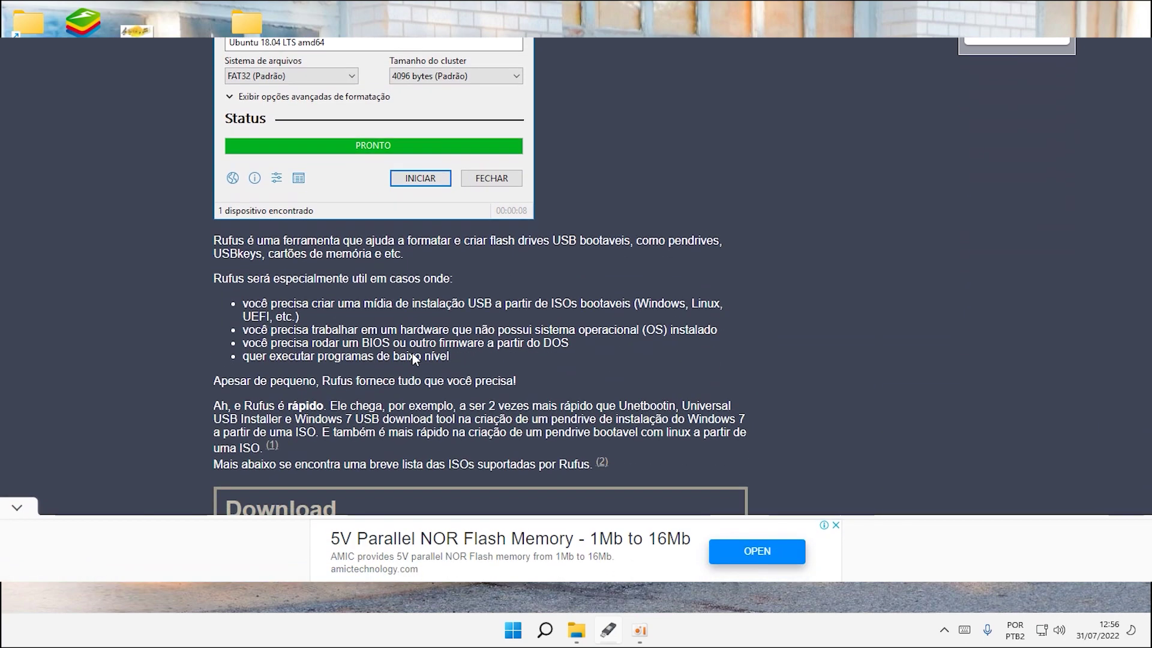
{"action": "scroll", "coordinate": [413, 353], "scroll_direction": "down", "scroll_amount": 3}
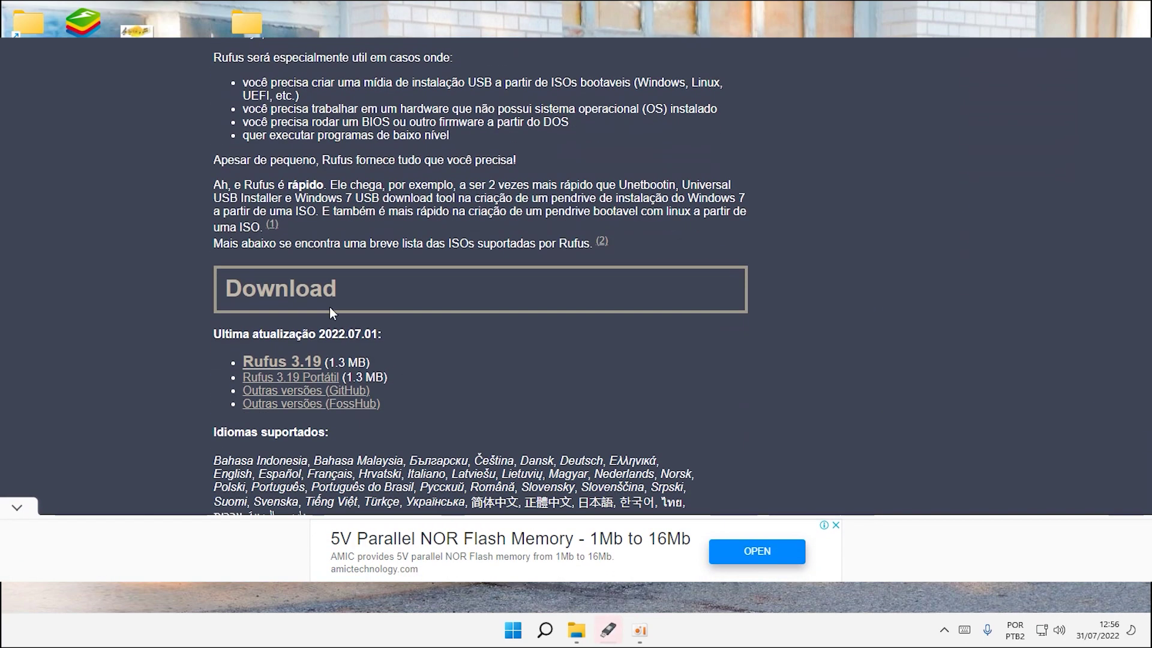
{"action": "left_click", "coordinate": [277, 393]}
{"action": "scroll", "coordinate": [137, 393], "scroll_direction": "down", "scroll_amount": 3}
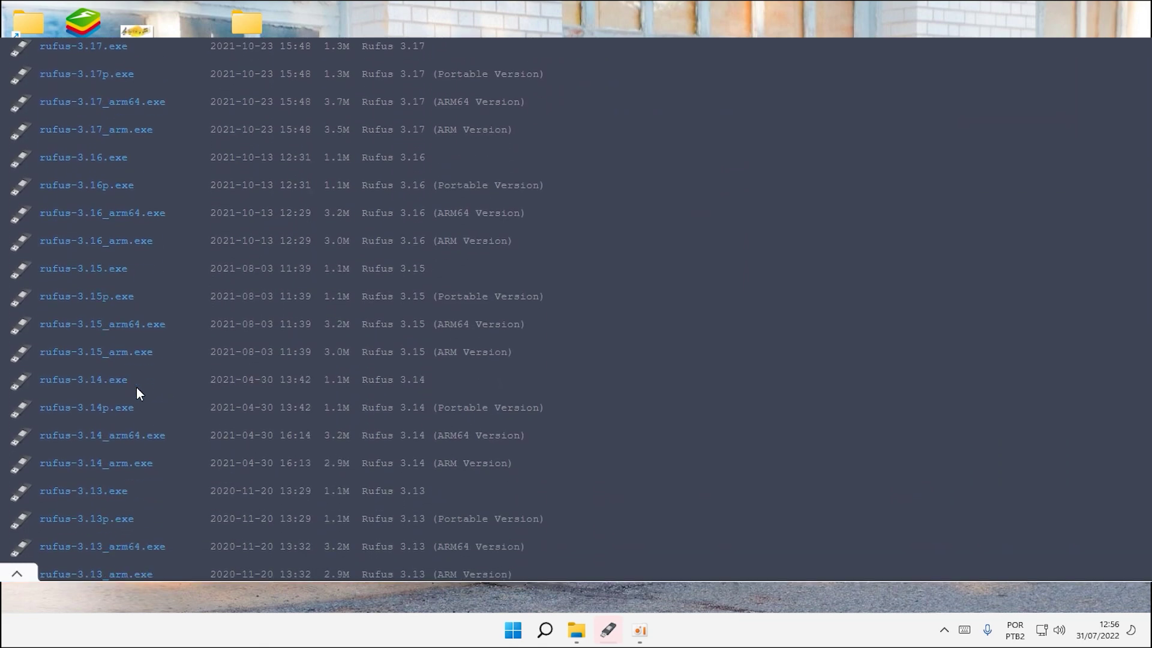
{"action": "scroll", "coordinate": [138, 384], "scroll_direction": "up", "scroll_amount": 1}
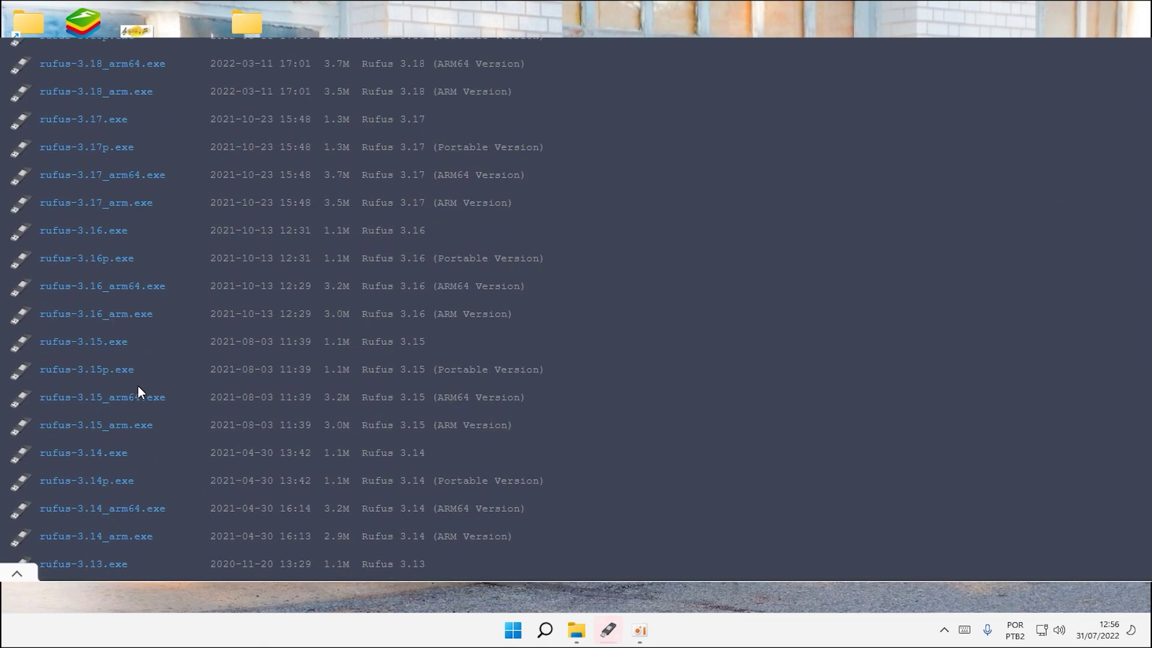
{"action": "scroll", "coordinate": [139, 387], "scroll_direction": "up", "scroll_amount": 4}
{"action": "scroll", "coordinate": [139, 387], "scroll_direction": "down", "scroll_amount": 6}
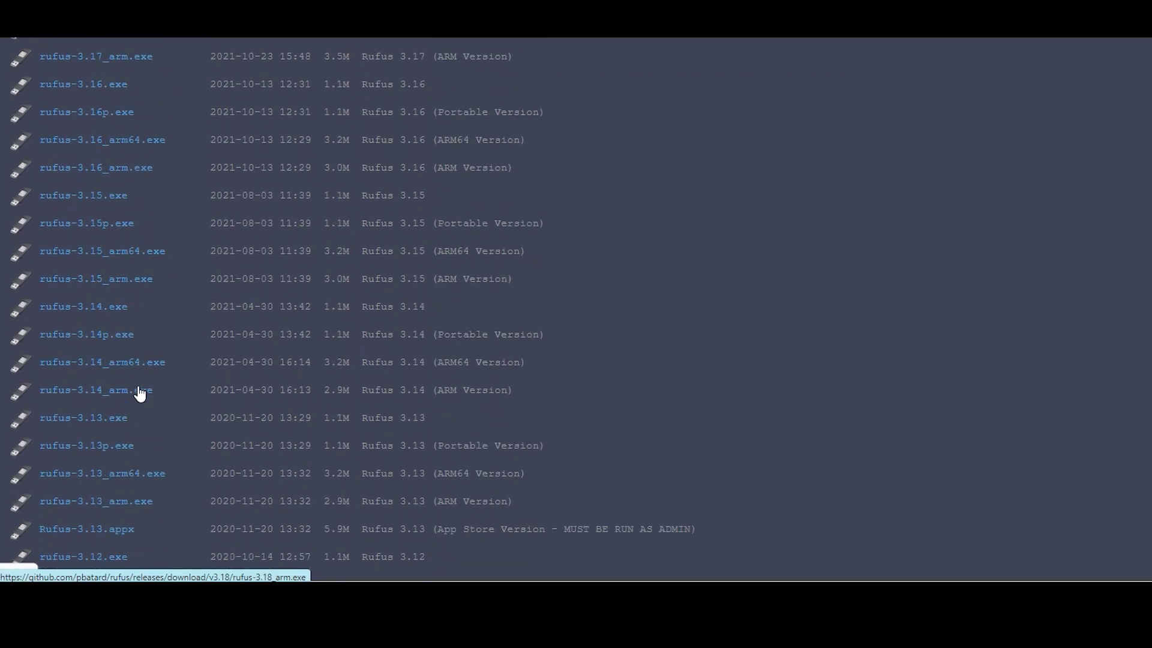
{"action": "scroll", "coordinate": [140, 393], "scroll_direction": "down", "scroll_amount": 2}
{"action": "left_click", "coordinate": [120, 410]}
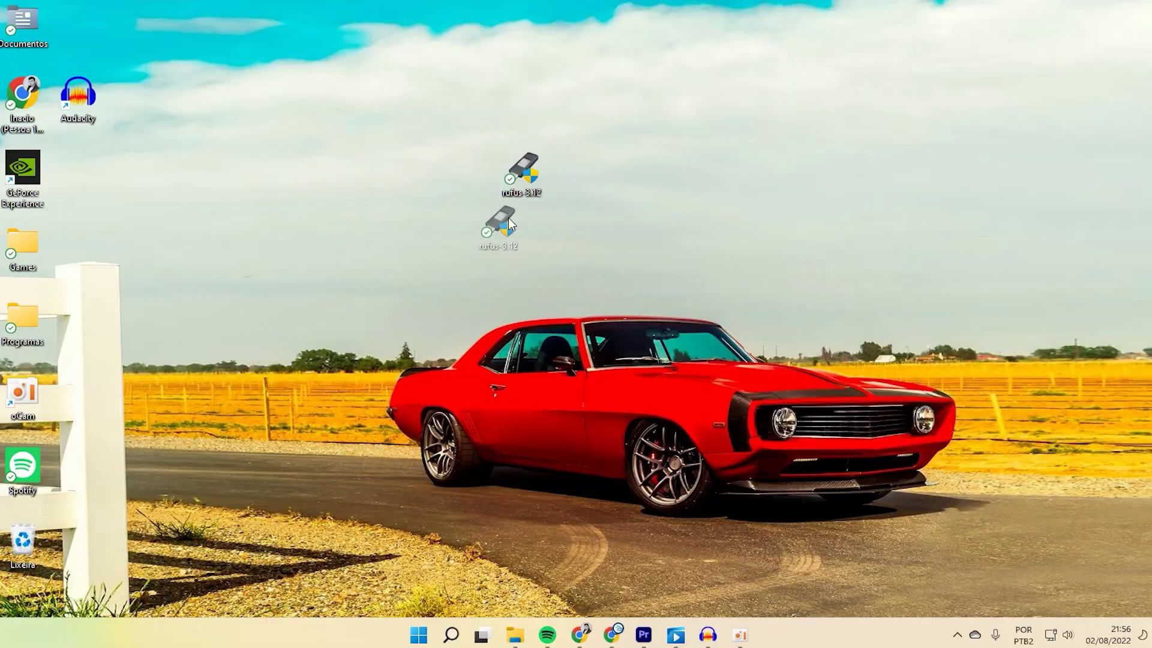
Reposition the rufus-3.12 file on the desktop and run it as administrator
{"action": "left_click_drag", "start_coordinate": [509, 218], "coordinate": [538, 174]}
{"action": "right_click", "coordinate": [511, 164]}
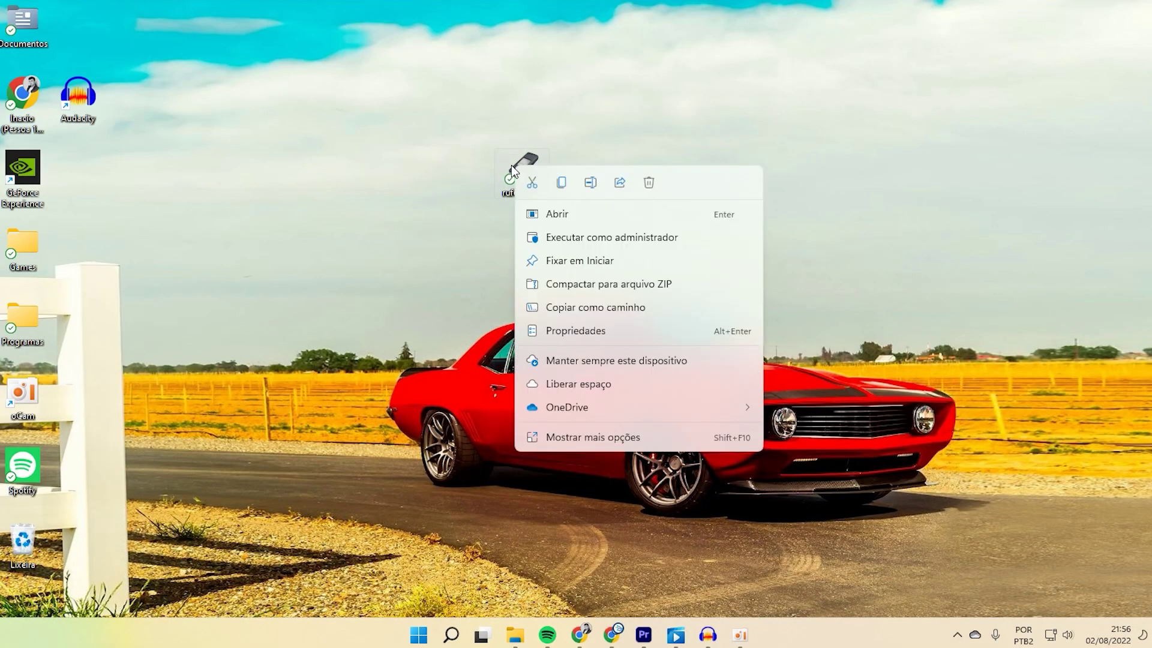
{"action": "left_click", "coordinate": [599, 238]}
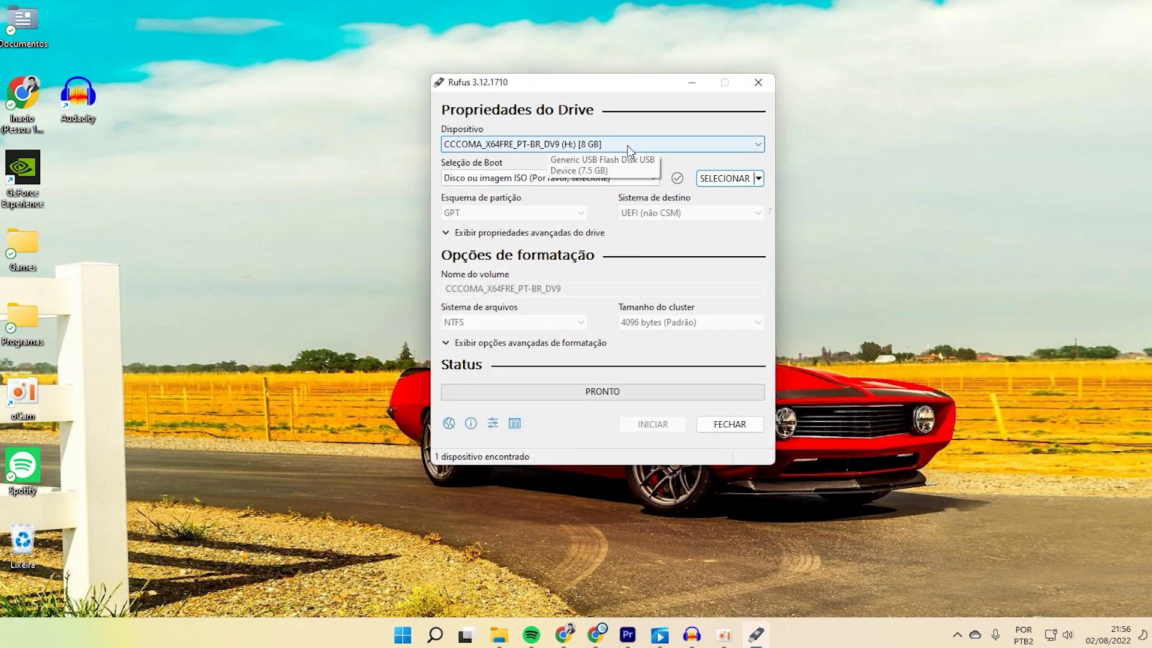
Keep the 8 GB H: drive as the device and load Windows10_1703_BrazilianPortuguese_x64_PHDowns.iso from the SAMSUNG drive as the boot image
{"action": "left_click", "coordinate": [629, 150]}
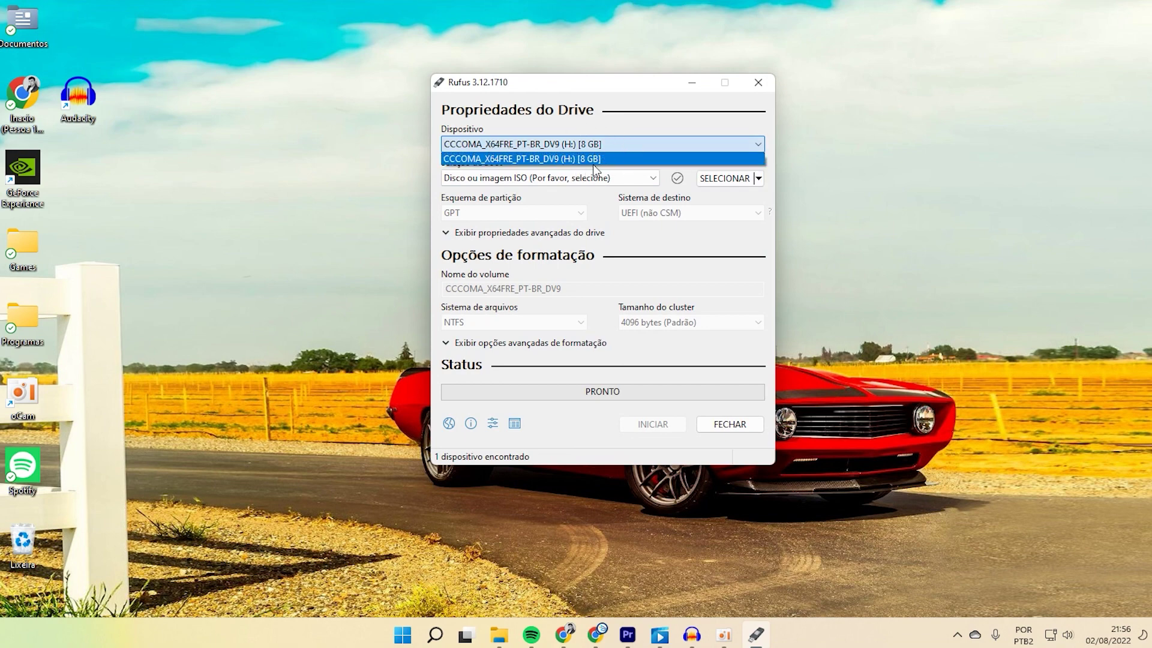
{"action": "left_click", "coordinate": [611, 124]}
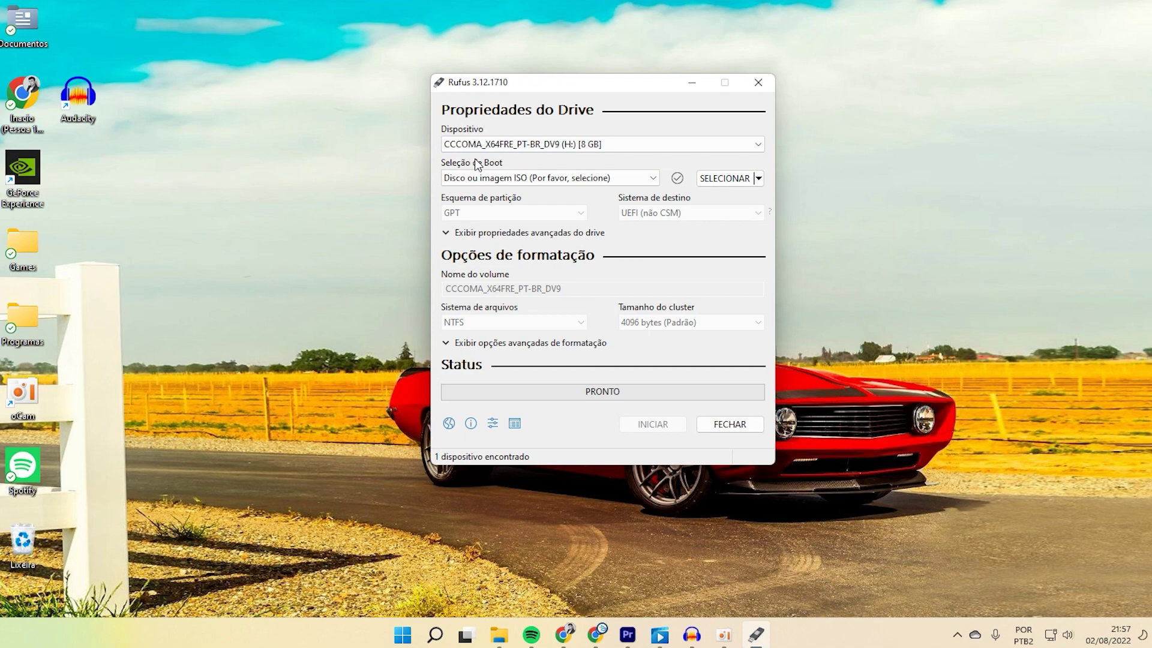
{"action": "left_click", "coordinate": [718, 179]}
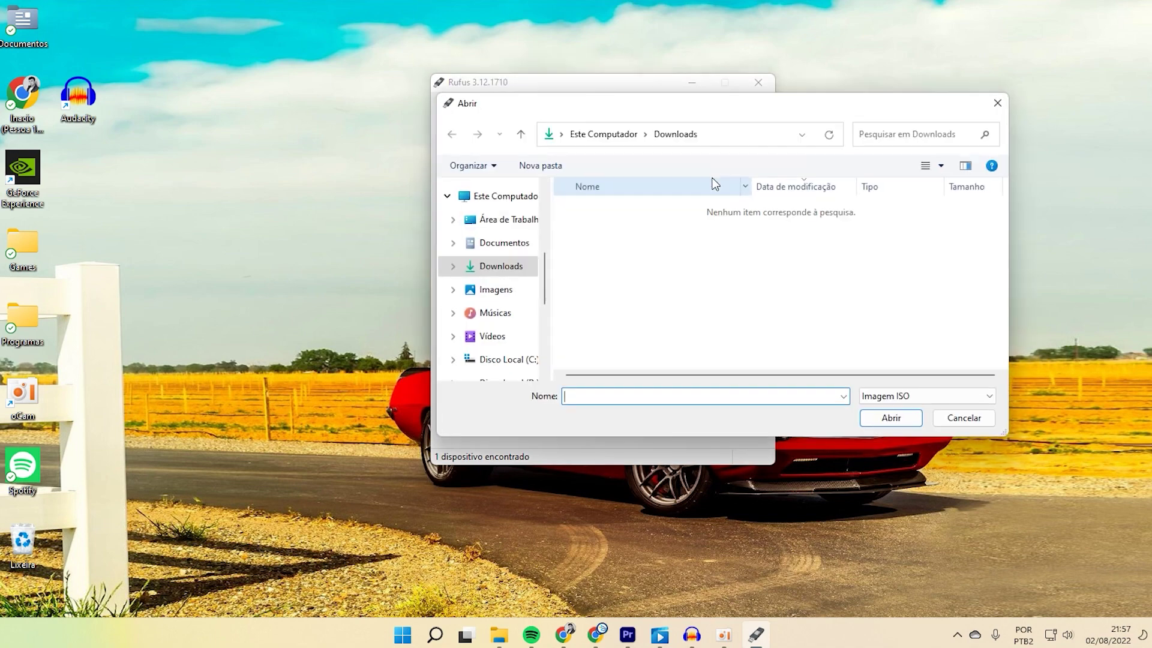
{"action": "scroll", "coordinate": [510, 308], "scroll_direction": "down", "scroll_amount": 3}
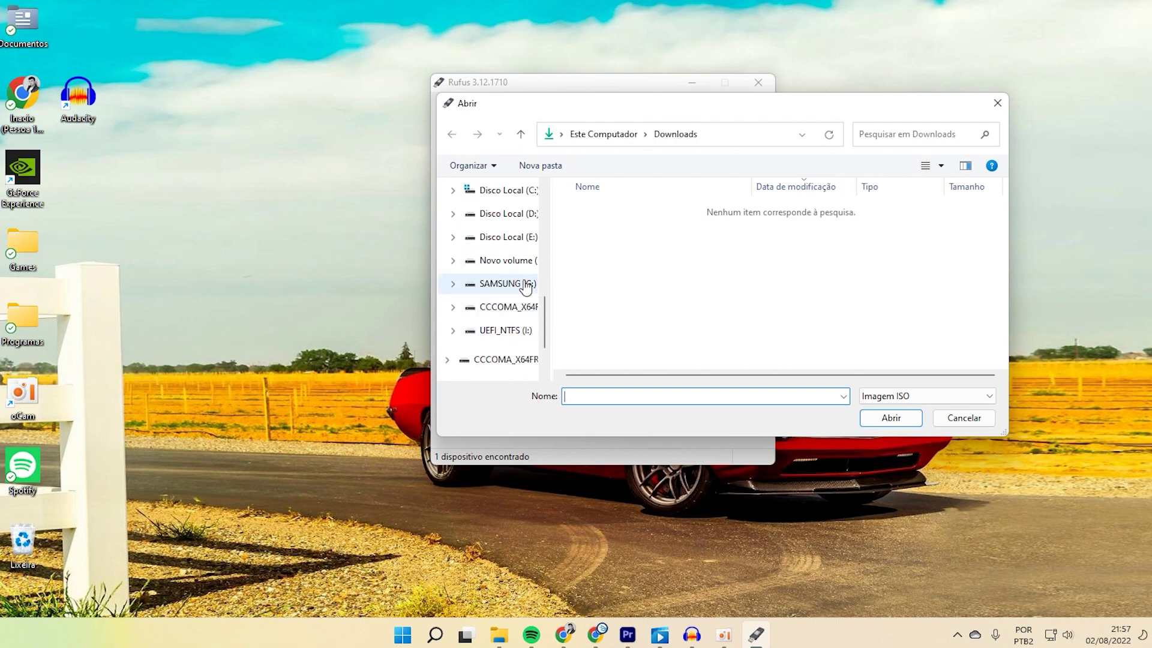
{"action": "left_click", "coordinate": [526, 285]}
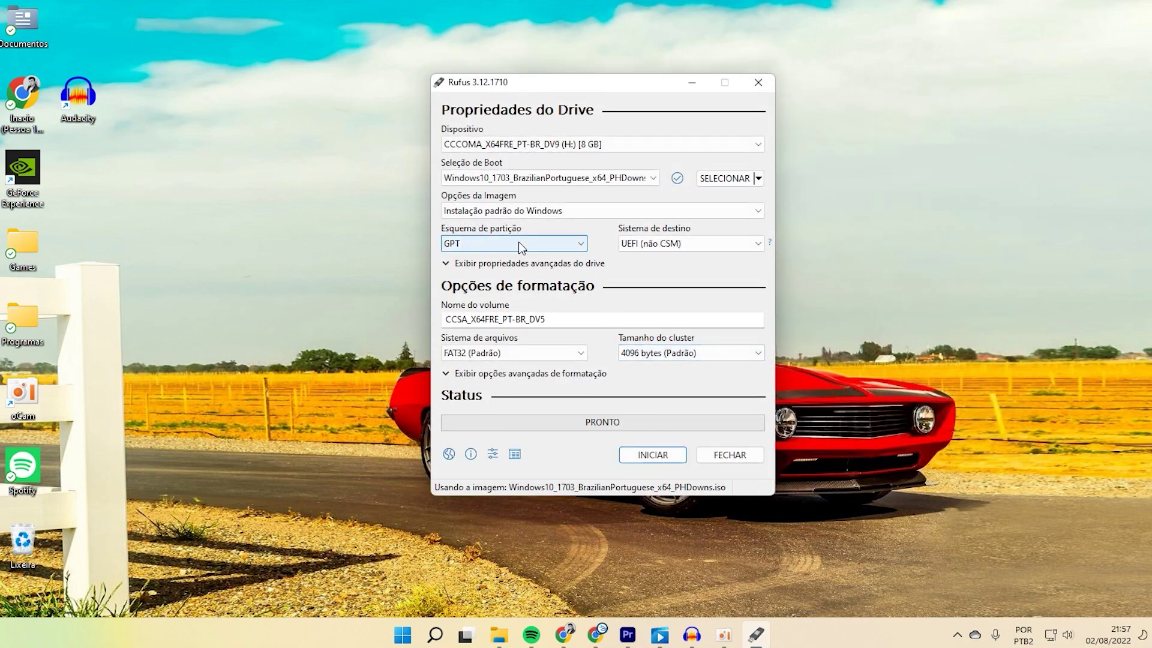
Select GPT as the partition scheme for the drive
{"action": "left_click", "coordinate": [518, 243]}
{"action": "left_click", "coordinate": [520, 243]}
{"action": "left_click", "coordinate": [490, 243]}
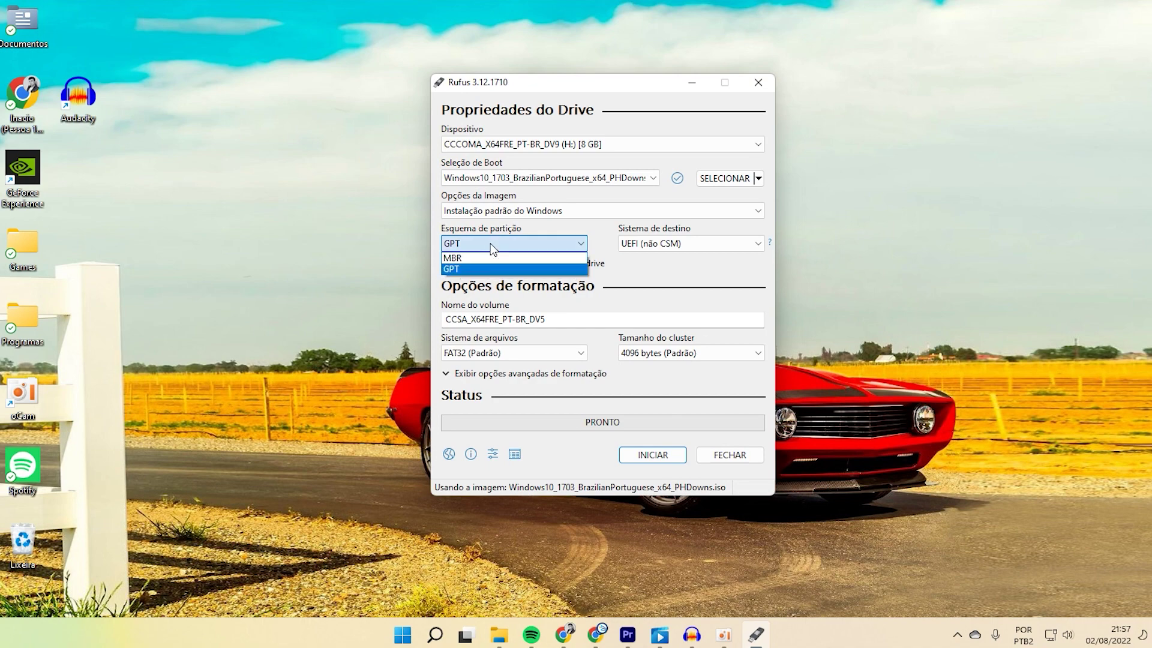
{"action": "left_click", "coordinate": [516, 268]}
Switch the image option to Windows To Go and back to Instalação padrão do Windows
{"action": "left_click", "coordinate": [538, 211]}
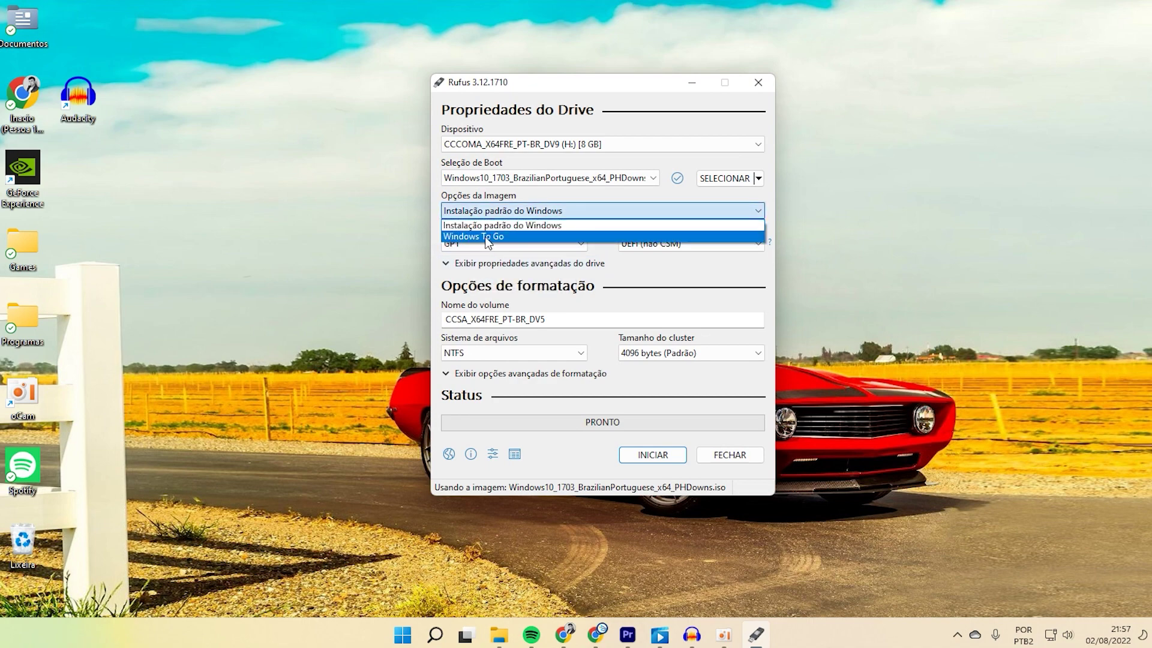
{"action": "left_click", "coordinate": [507, 238]}
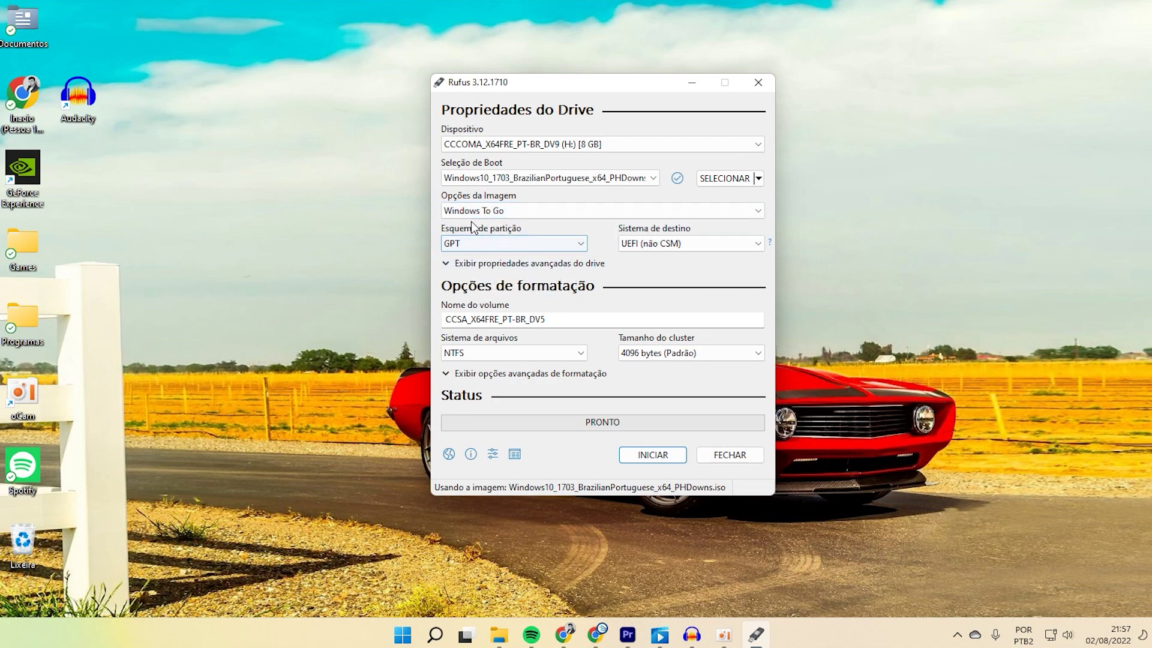
{"action": "left_click", "coordinate": [505, 211]}
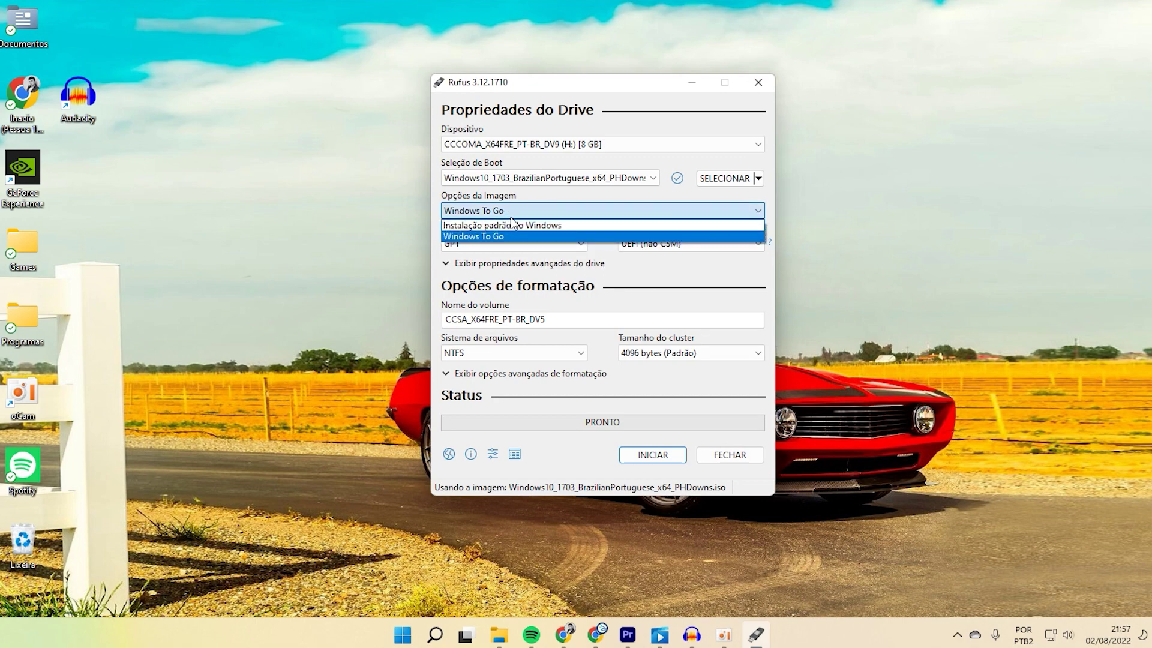
{"action": "left_click", "coordinate": [490, 237]}
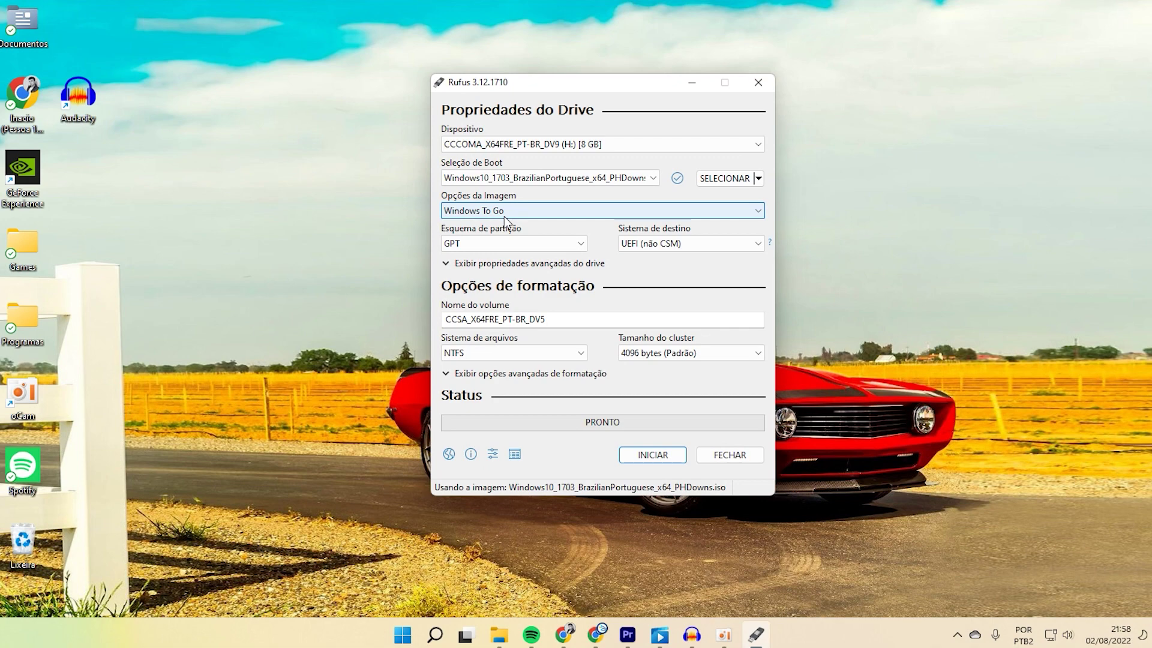
{"action": "left_click", "coordinate": [504, 210]}
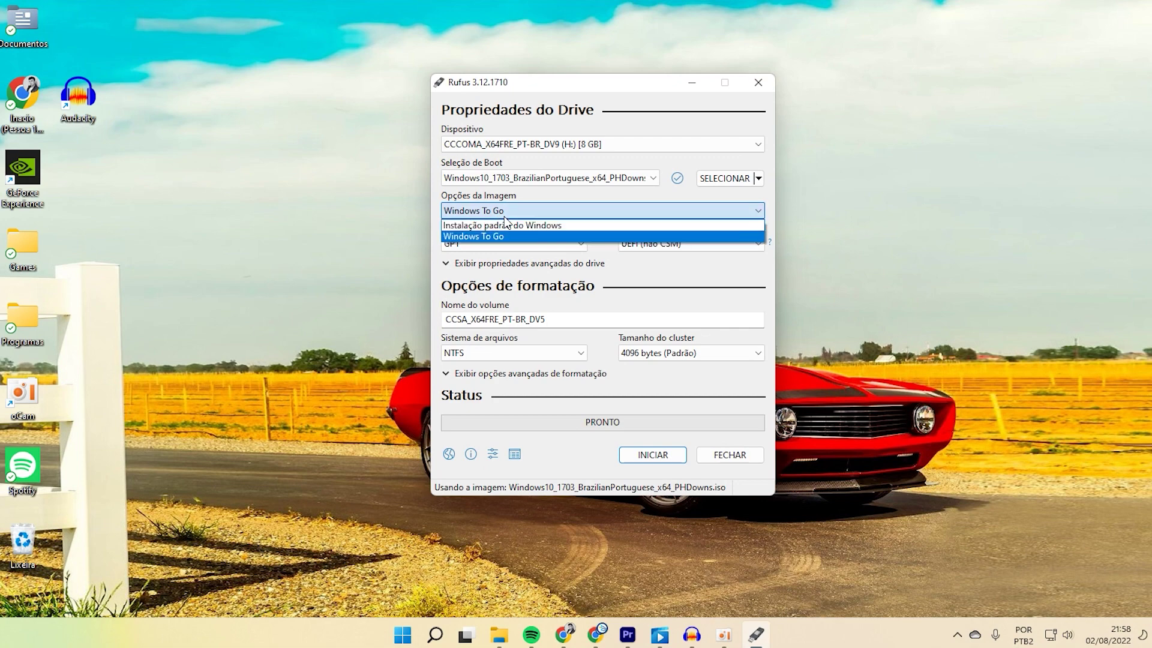
{"action": "left_click", "coordinate": [504, 223]}
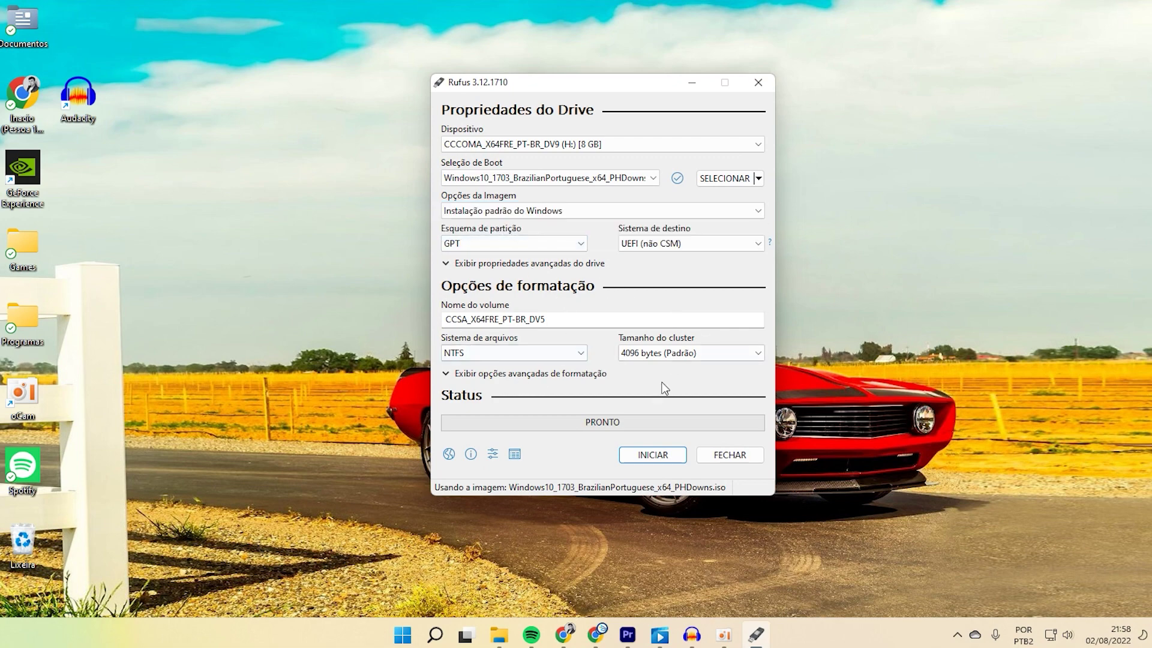
Expand the advanced formatting options, turn Formatação rápida off and enable it again
{"action": "left_click", "coordinate": [459, 373]}
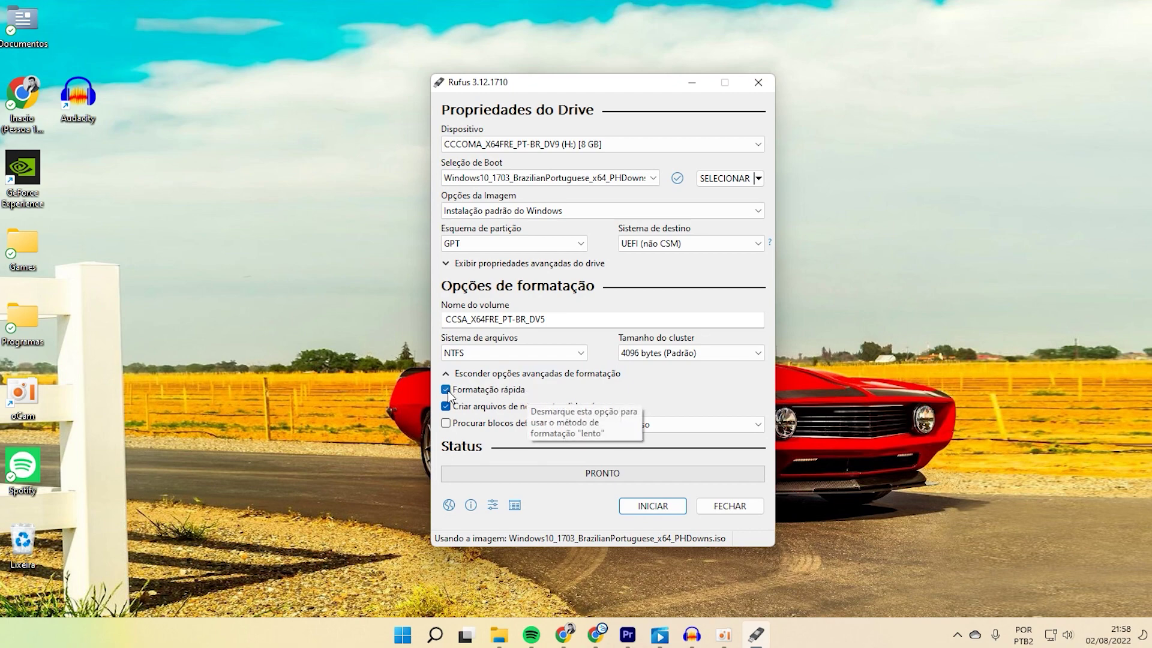
{"action": "left_click", "coordinate": [513, 396]}
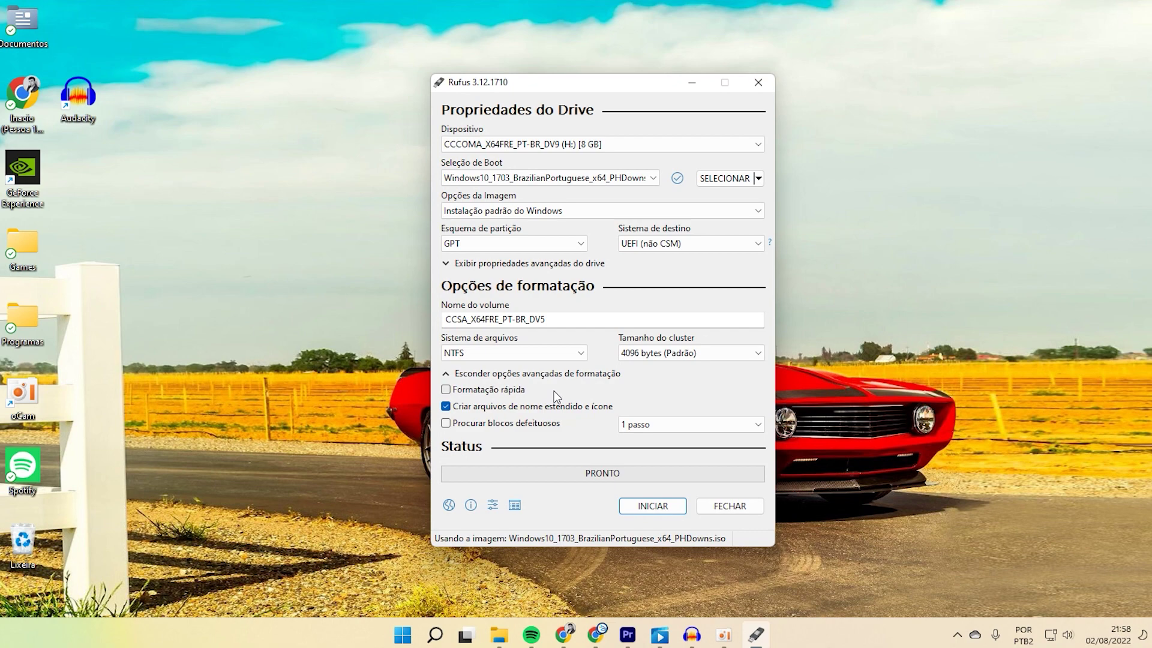
{"action": "left_click", "coordinate": [517, 391]}
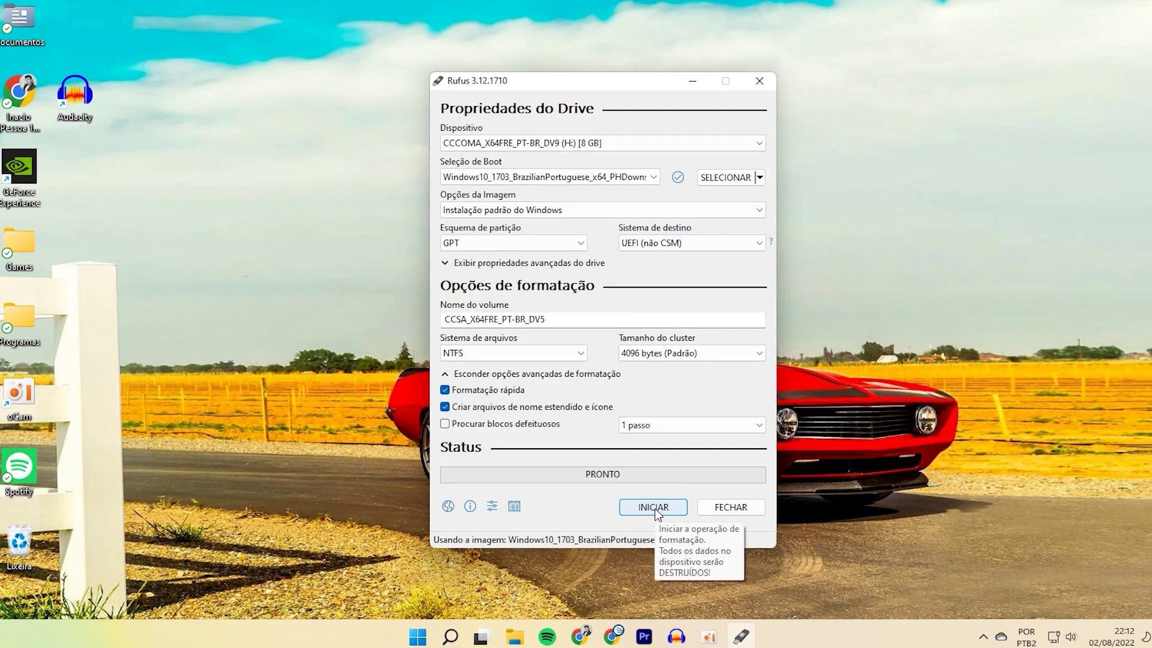
Start writing the Windows 10 image to the H: drive and close the Secure Boot notice
{"action": "left_click", "coordinate": [653, 507]}
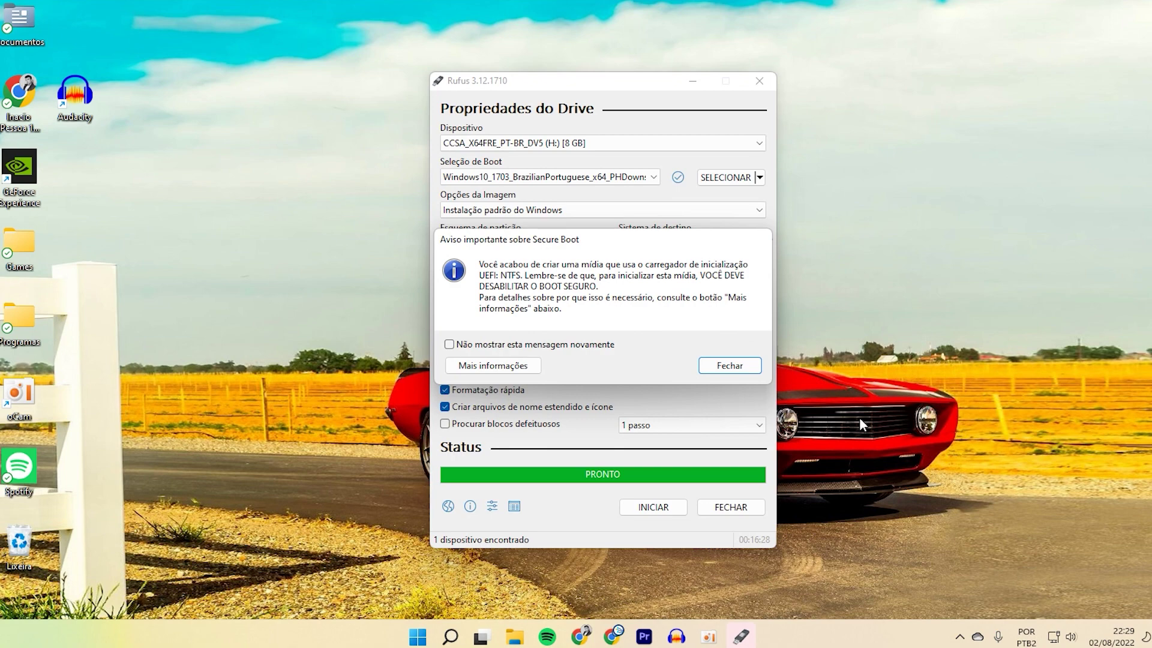
{"action": "left_click", "coordinate": [736, 364]}
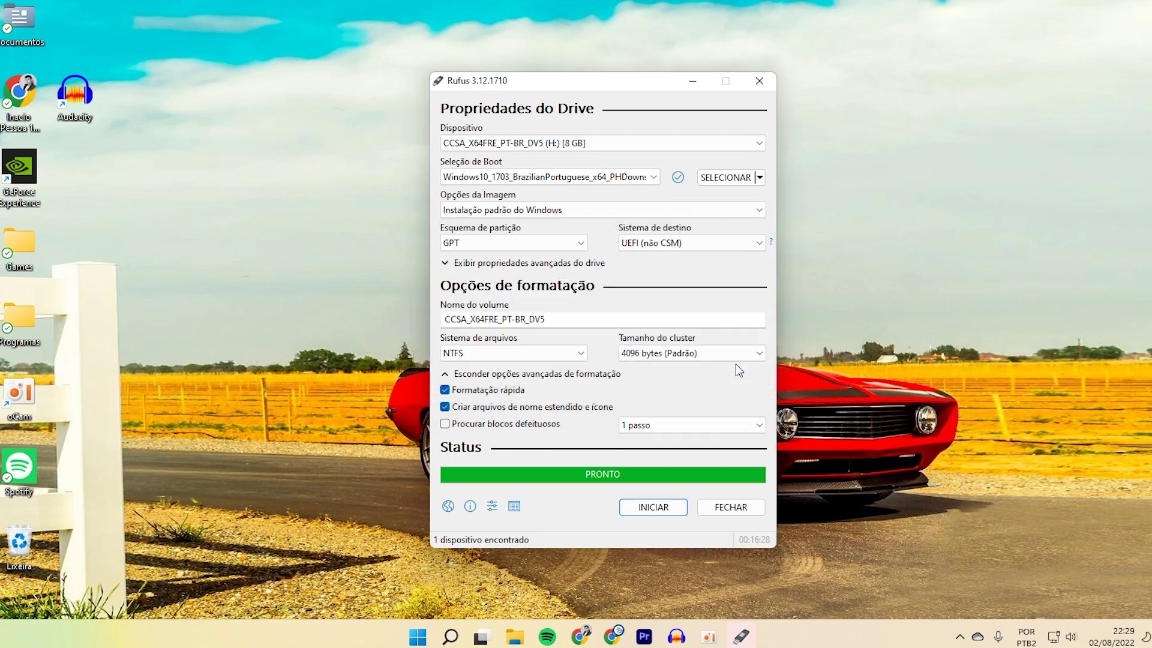